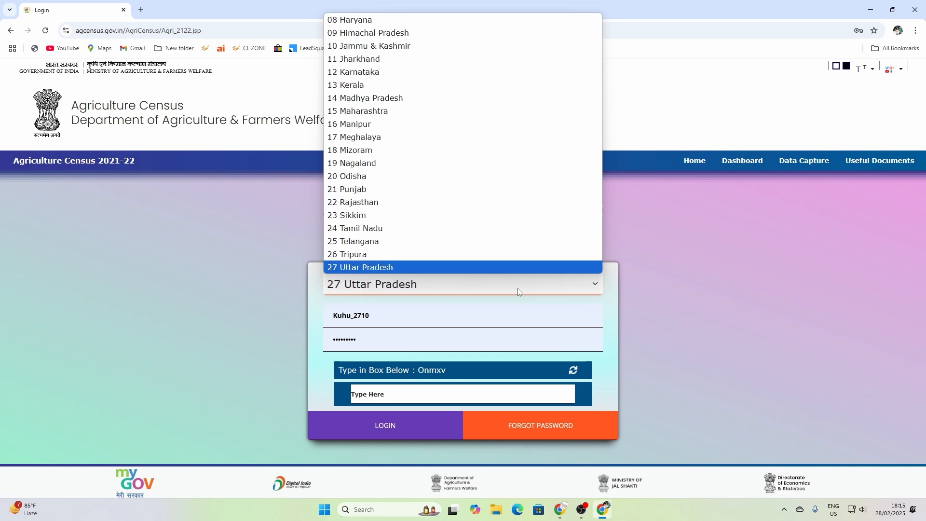
- Log in to the Data Capture Module for state 27 Uttar Pradesh with username, password and captcha
key("Return")
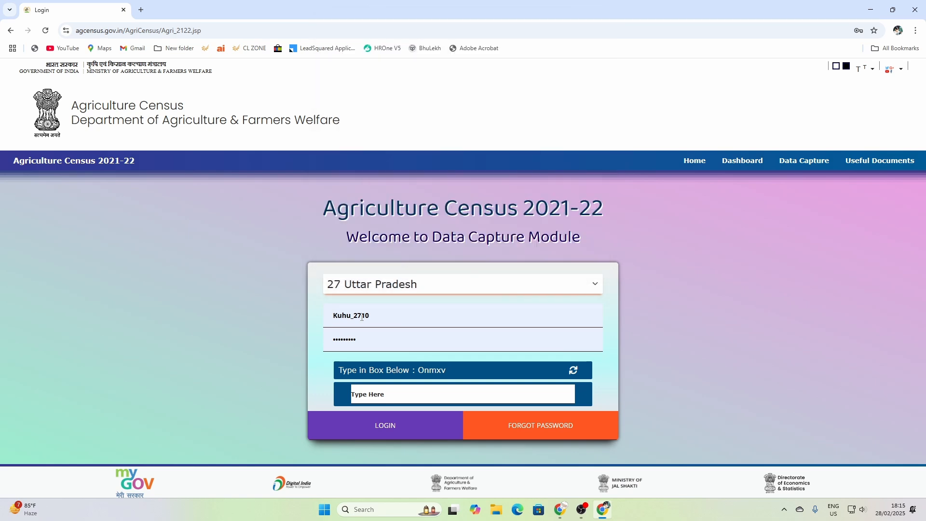
left_click_drag(377, 316, 328, 314)
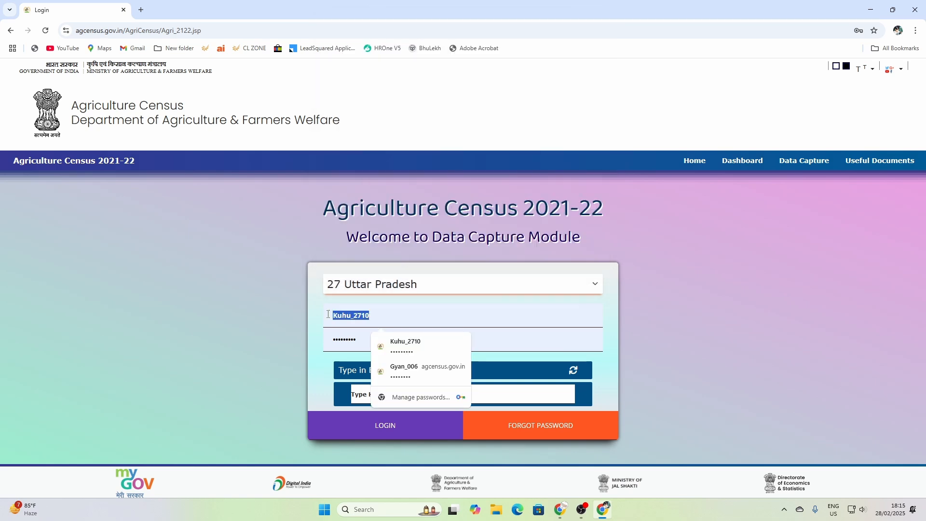
left_click(423, 386)
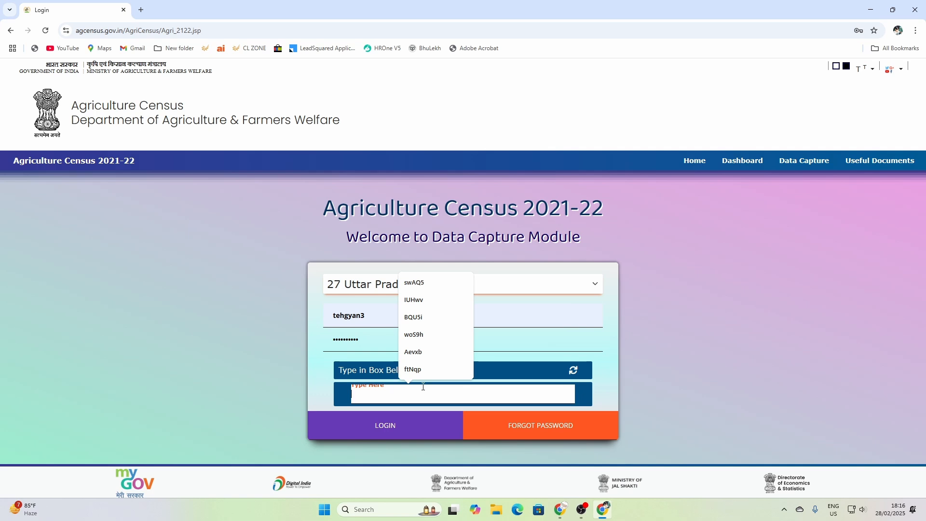
type("Onmxv")
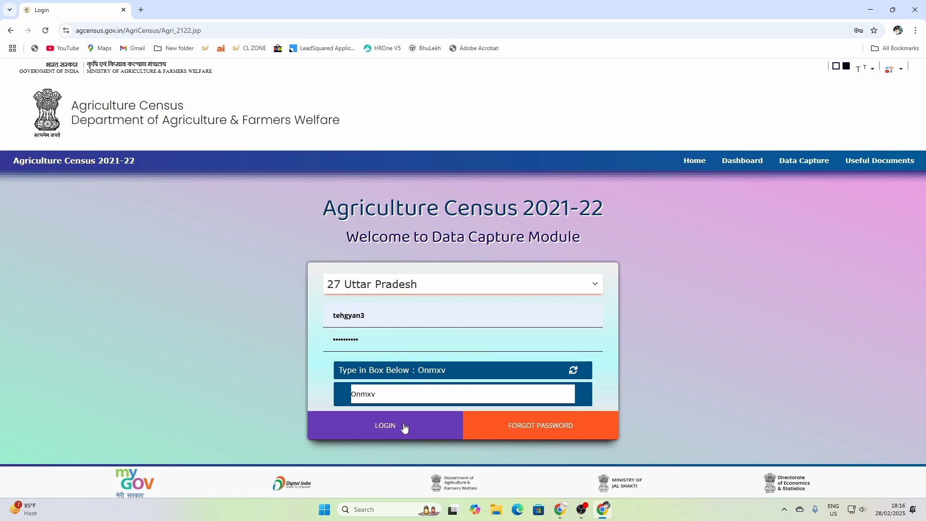
left_click(405, 427)
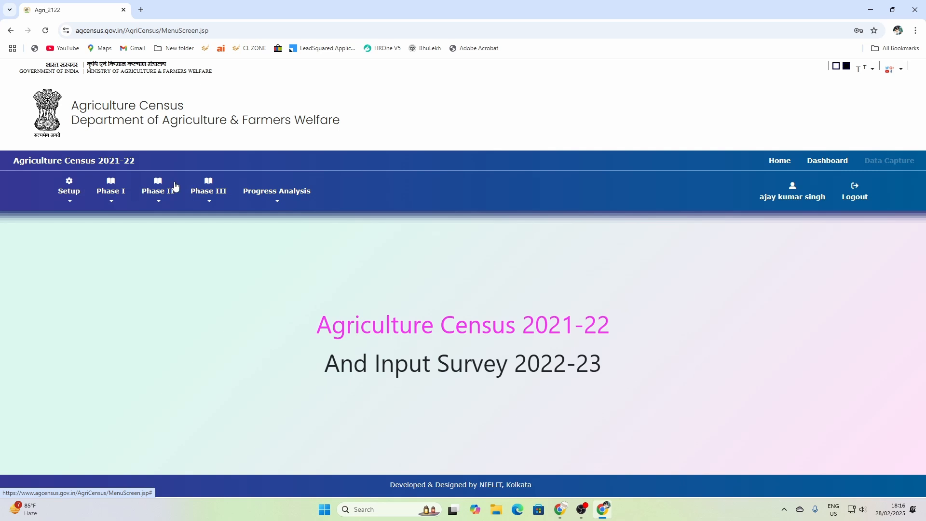
- Go to Phase III > Scrutiny (Block B to Block K) to view all blocks' validation status
left_click(206, 196)
left_click(153, 198)
left_click(210, 199)
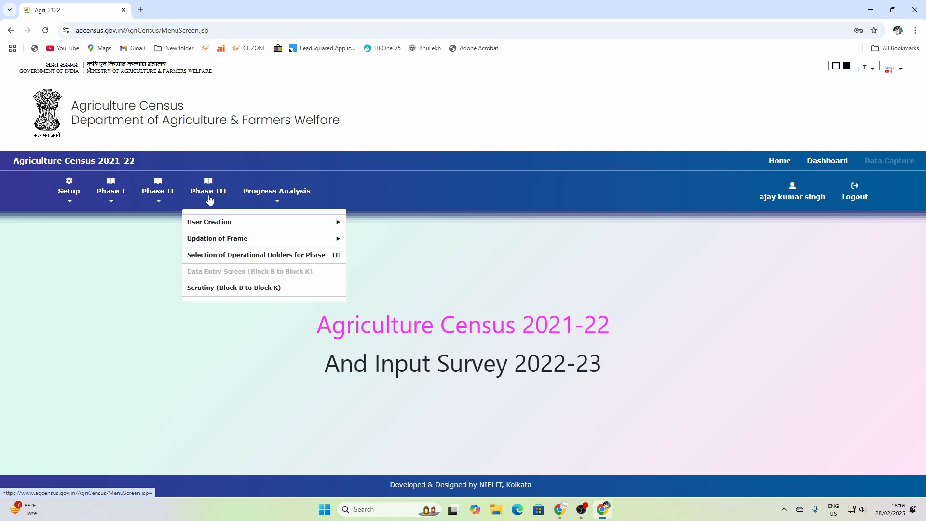
left_click(221, 288)
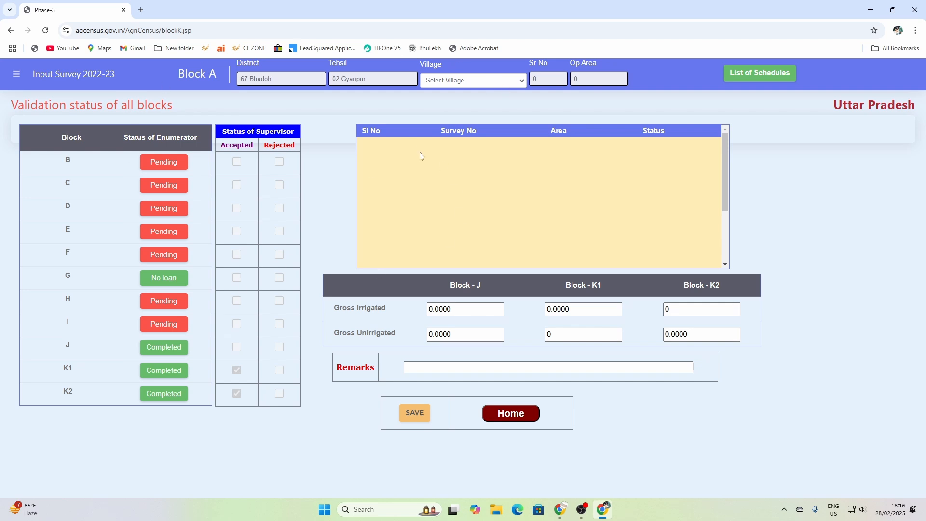
- Choose 210201 Akorha in the Village dropdown
left_click(475, 81)
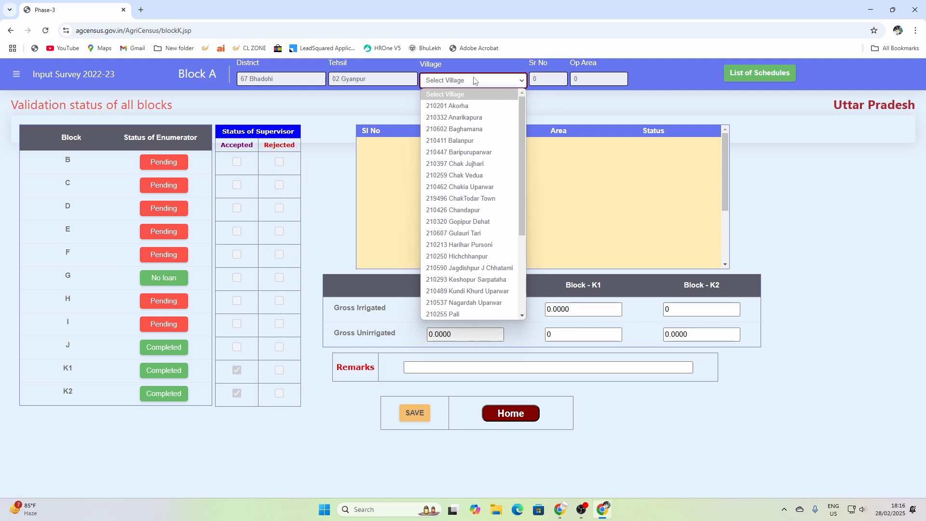
left_click(467, 109)
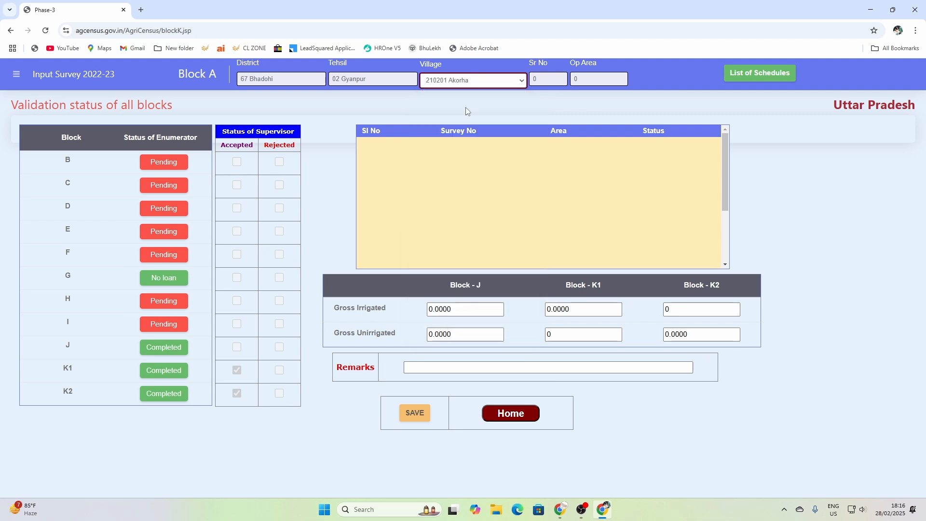
left_click(468, 81)
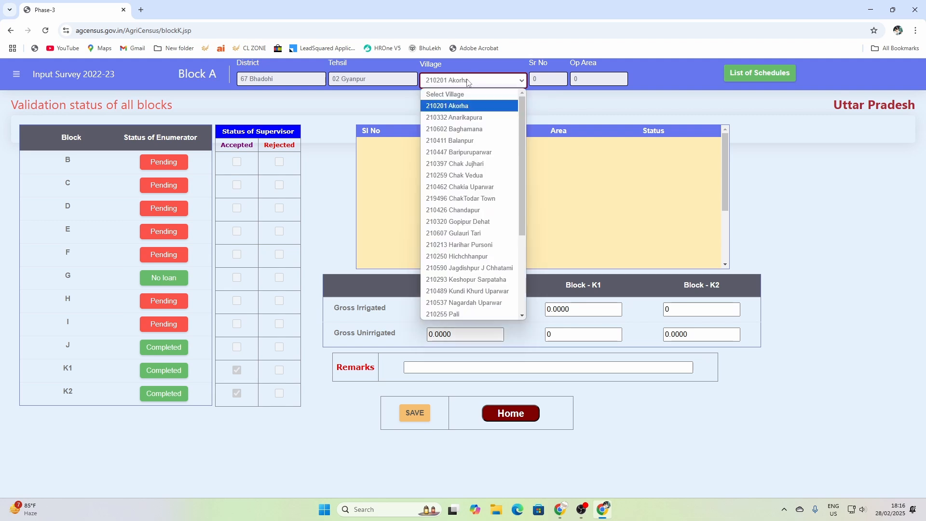
left_click_drag(523, 139, 527, 270)
scroll(504, 140, "up", 3)
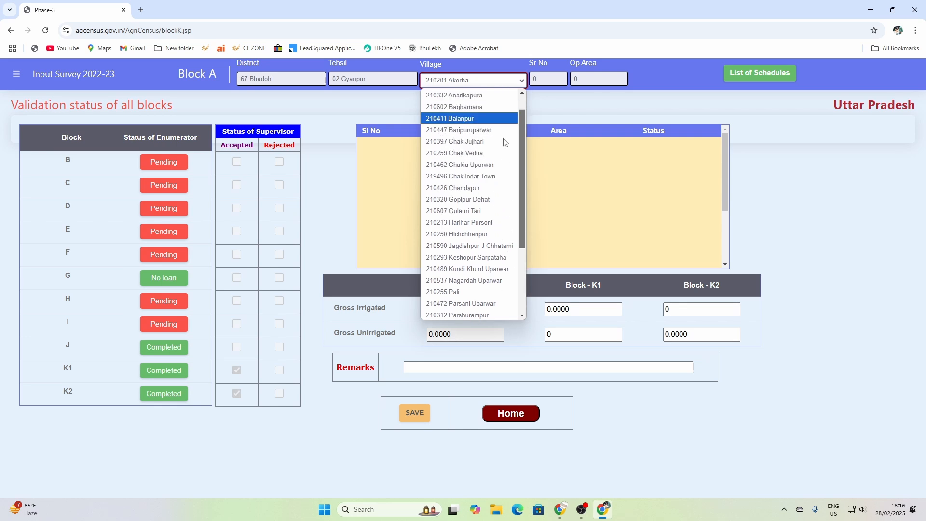
left_click(451, 109)
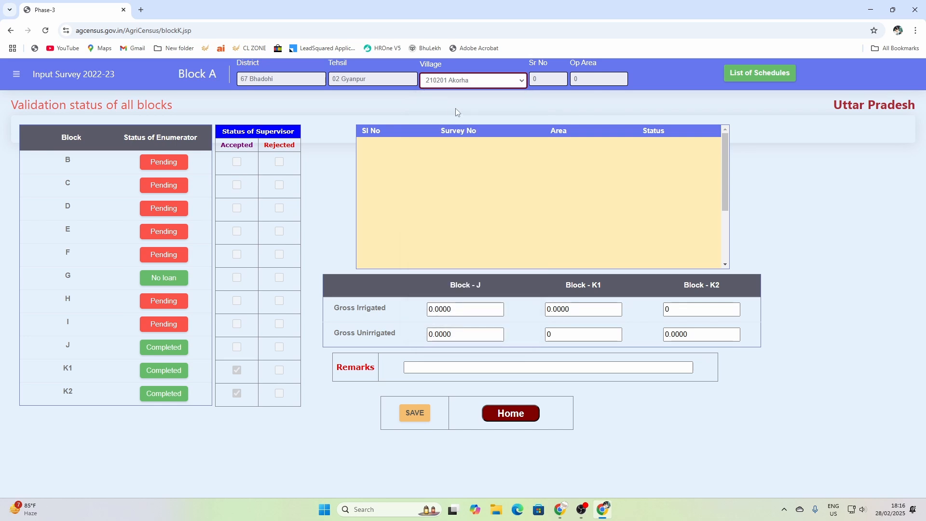
- Check the completed and pending schedule lists, then load pending schedule 00018 (area 4.5880)
left_click(764, 76)
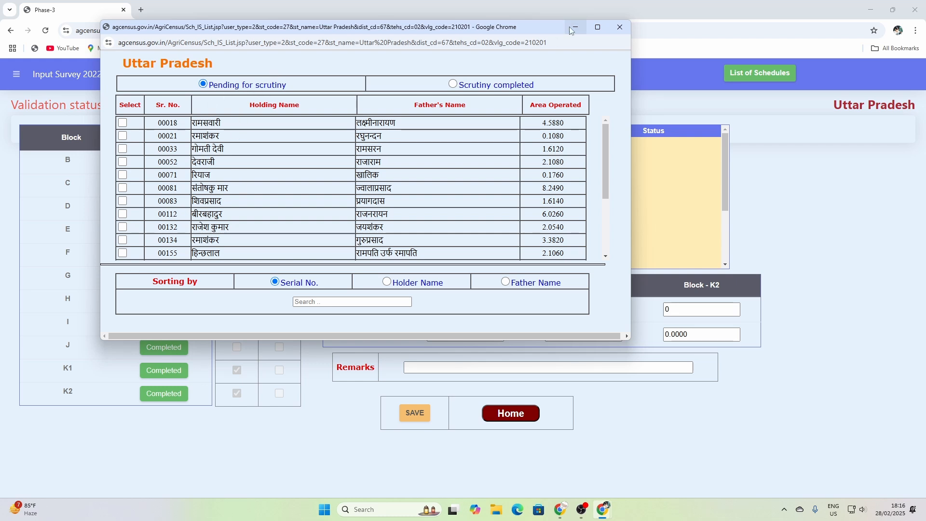
left_click(457, 86)
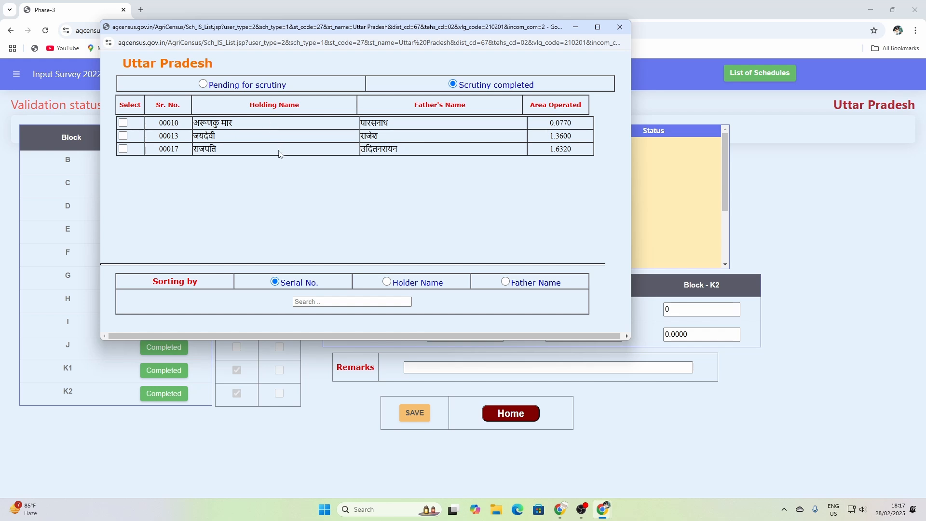
left_click(204, 84)
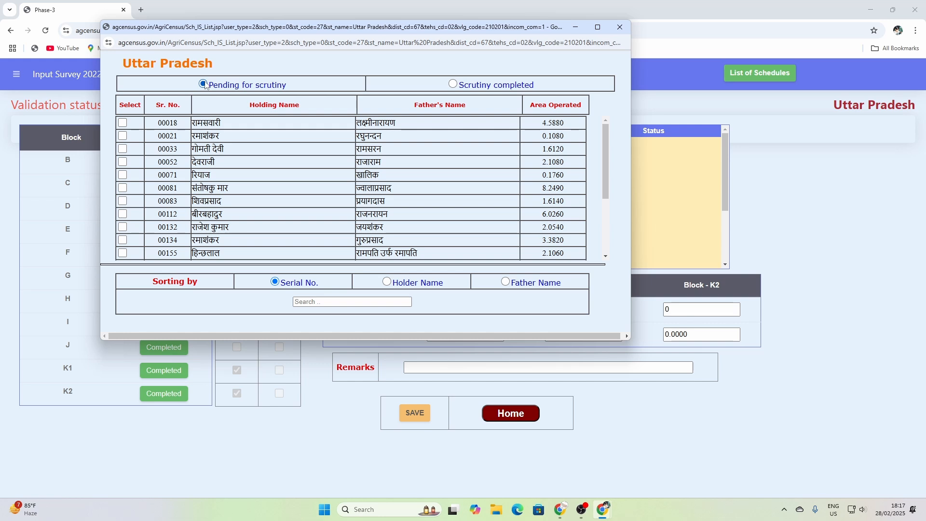
left_click(122, 124)
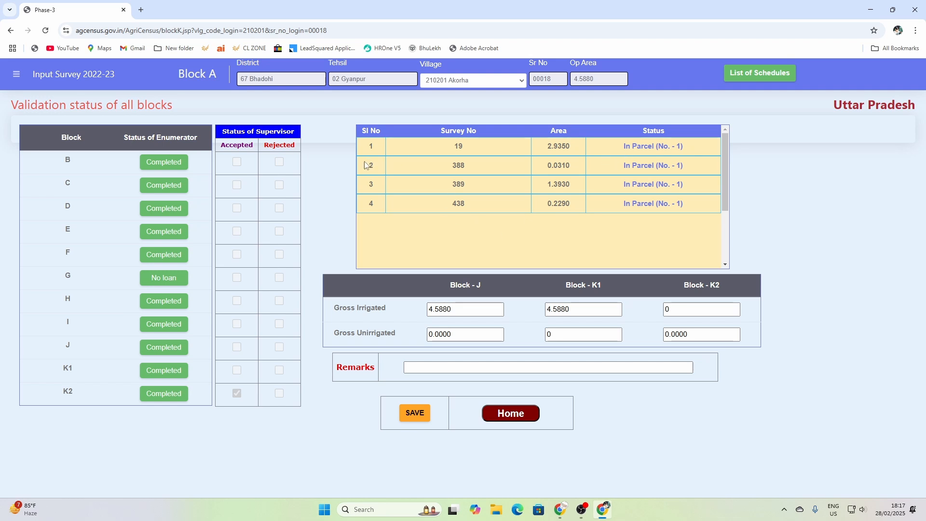
- Review Block B, keeping 1 - Live Stock as other farming activity, and mark it Accepted
left_click(172, 168)
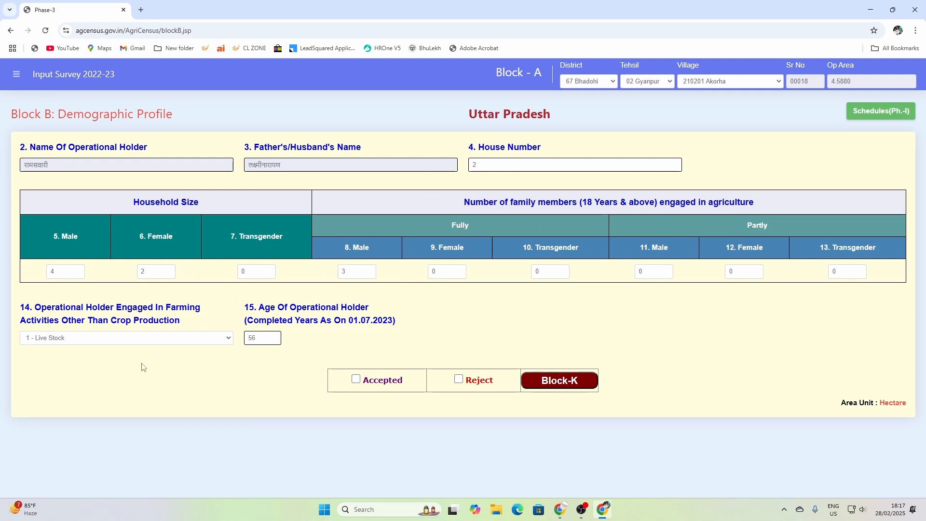
left_click(186, 338)
left_click(165, 356)
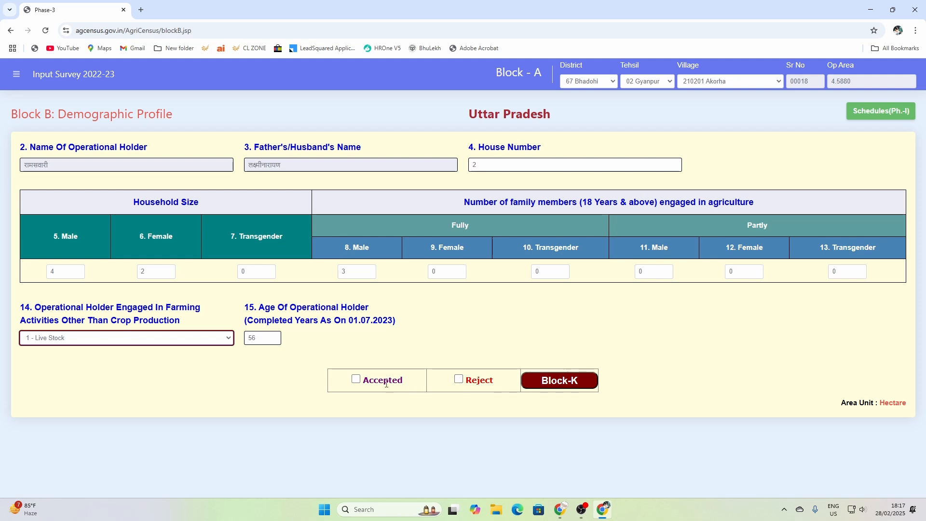
left_click(356, 380)
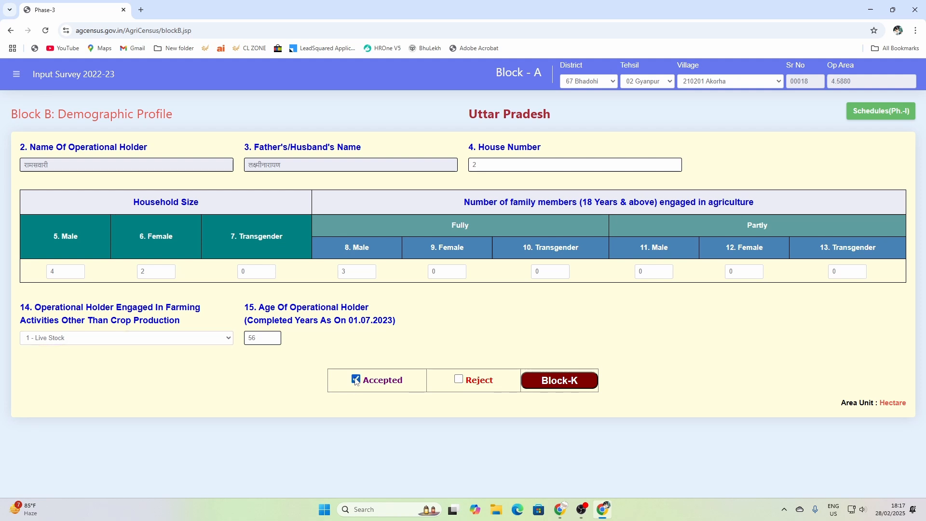
left_click(553, 381)
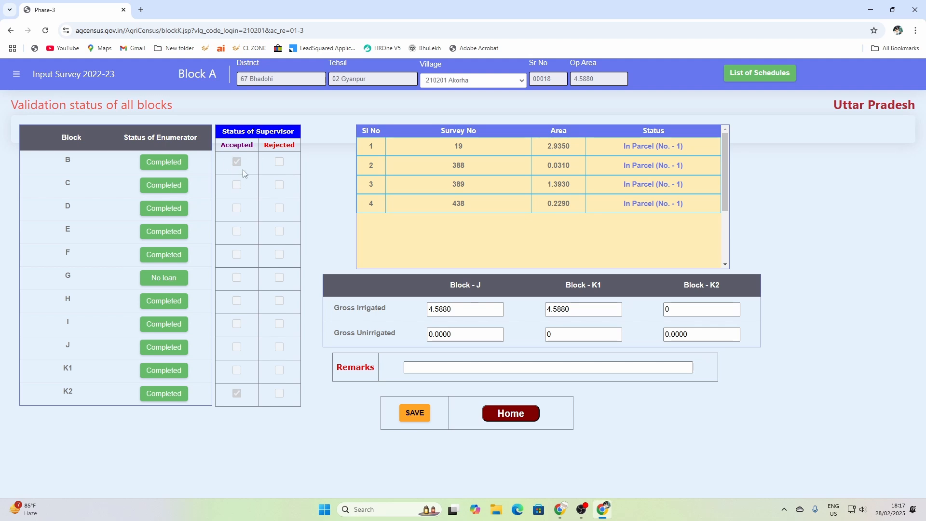
- Mark Block C and Block D Accepted in turn, then open Block E's agricultural services form
left_click(181, 185)
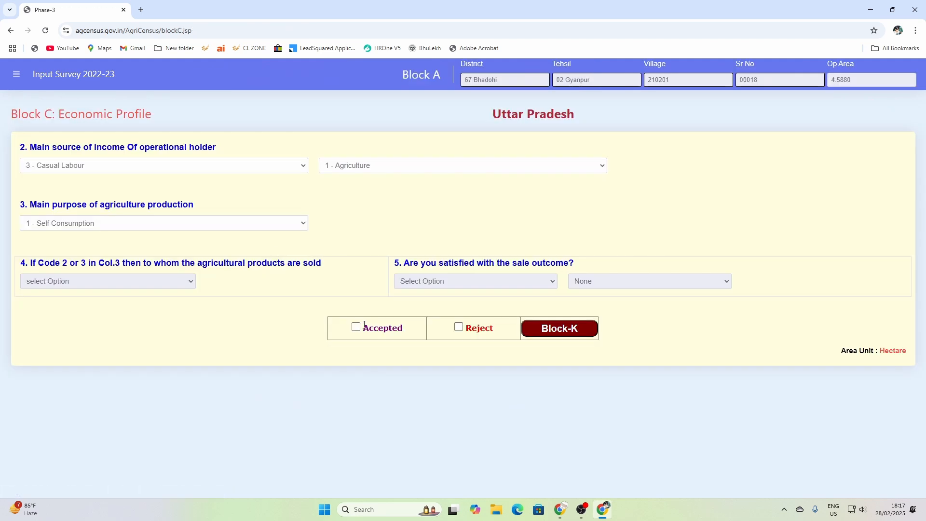
left_click(364, 325)
left_click(531, 327)
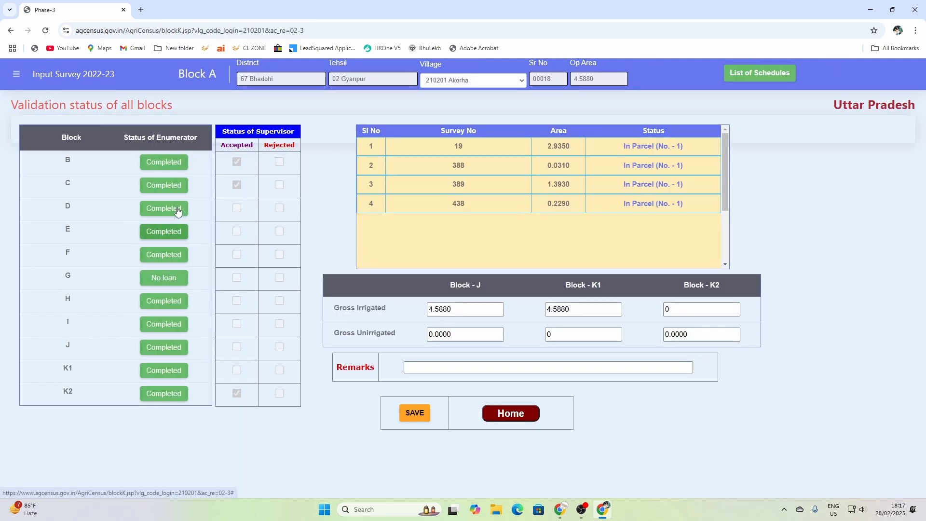
left_click(177, 210)
left_click(356, 376)
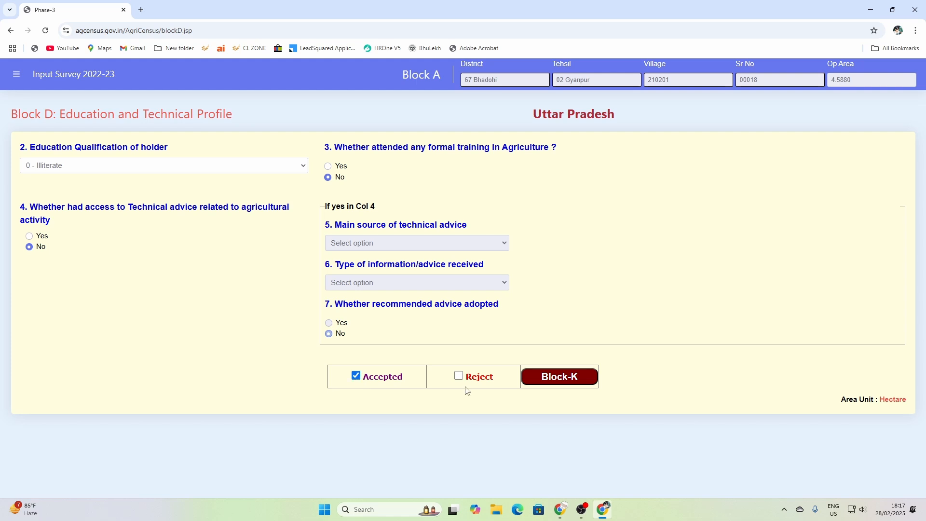
left_click(555, 377)
left_click(166, 232)
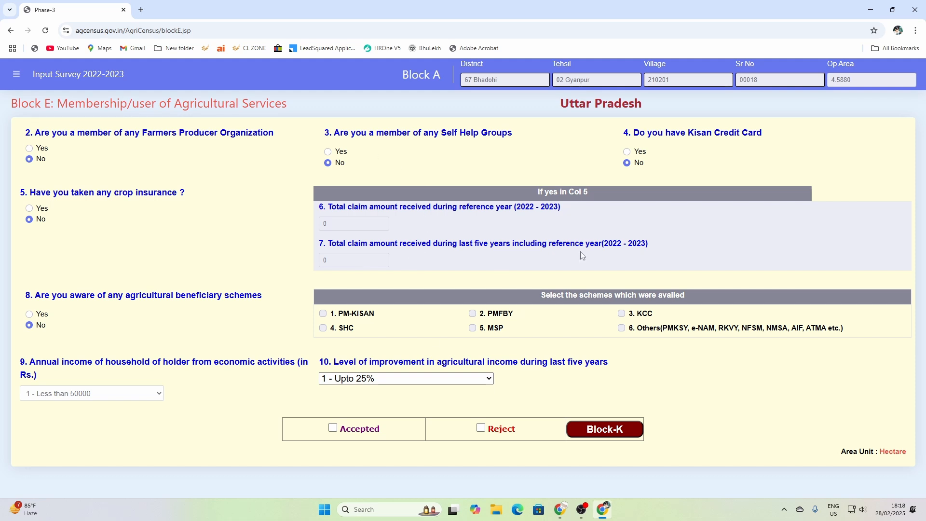
- Accept Block E and look over Block F before returning to the status page
left_click(334, 428)
left_click(624, 428)
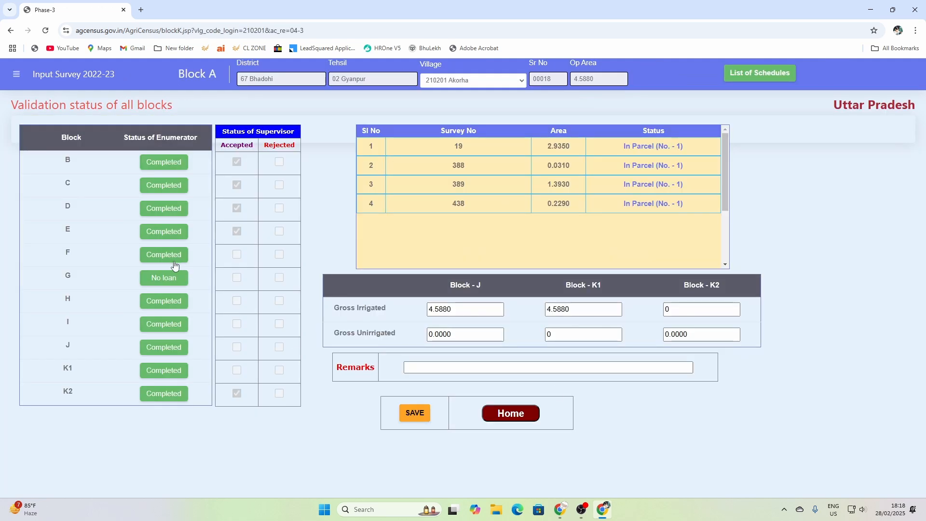
left_click(174, 261)
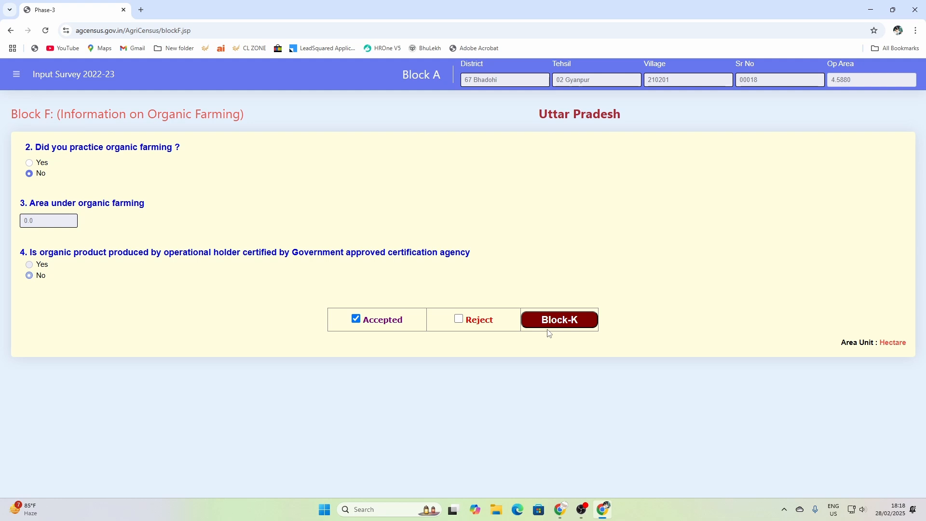
left_click(558, 322)
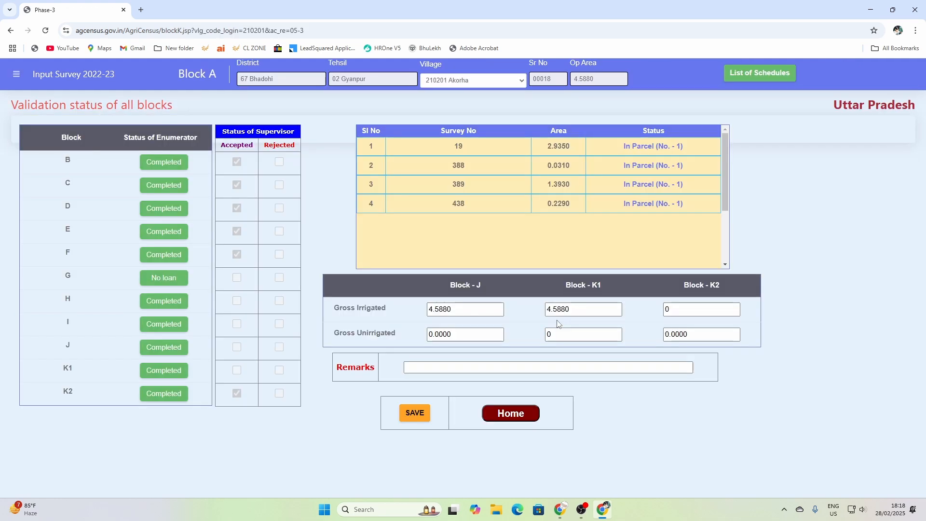
- Accept Block G's credit details and Block H's IPM and soil details, re-ticking Block G
left_click(181, 280)
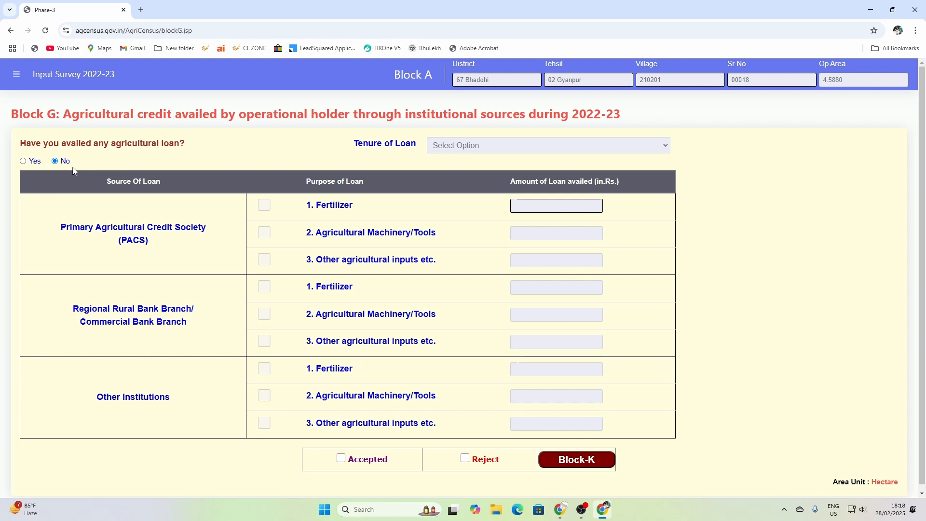
left_click(341, 458)
left_click(579, 462)
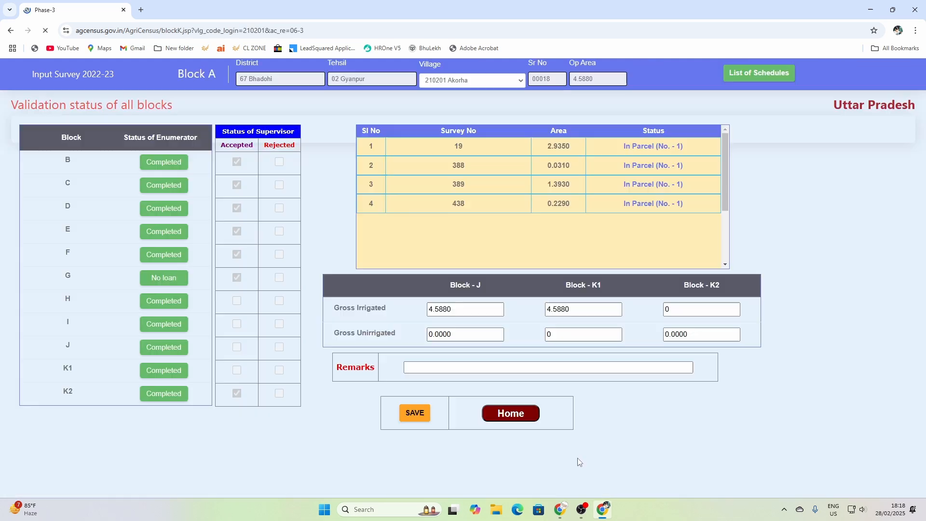
left_click(168, 301)
left_click(356, 419)
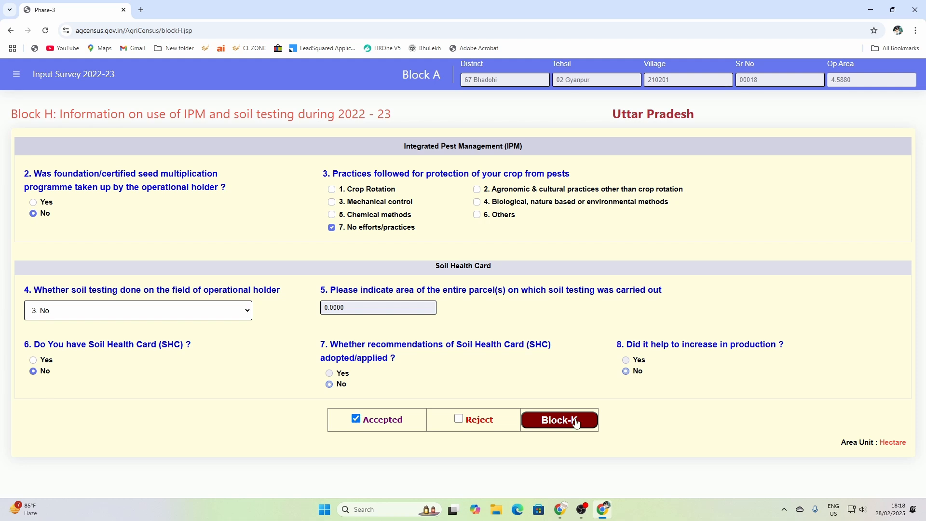
left_click(577, 422)
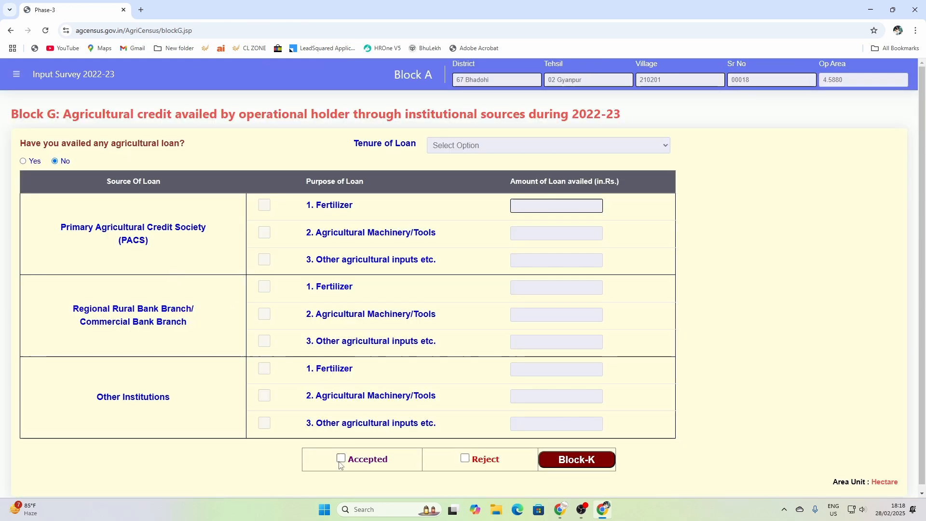
left_click(341, 458)
left_click(607, 464)
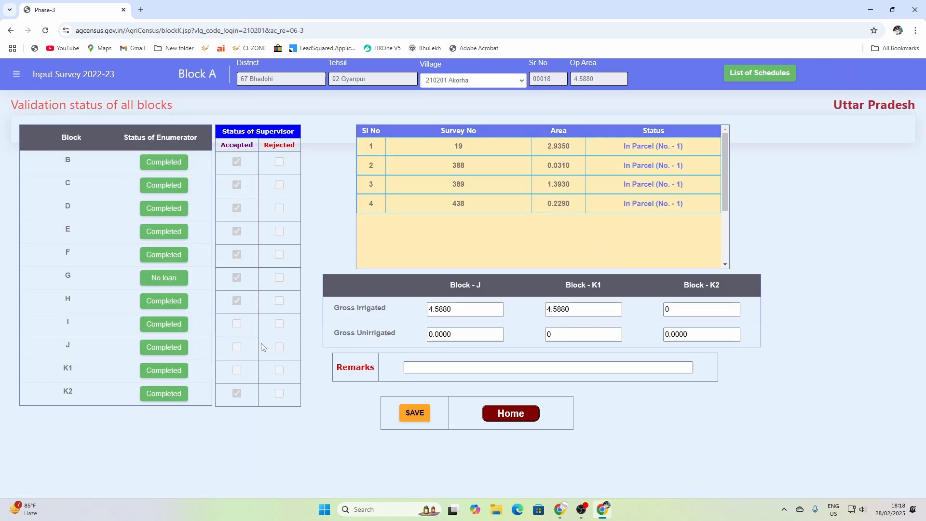
- Accept Block I and Block J's parcel details
left_click(180, 324)
left_click_drag(923, 202, 925, 384)
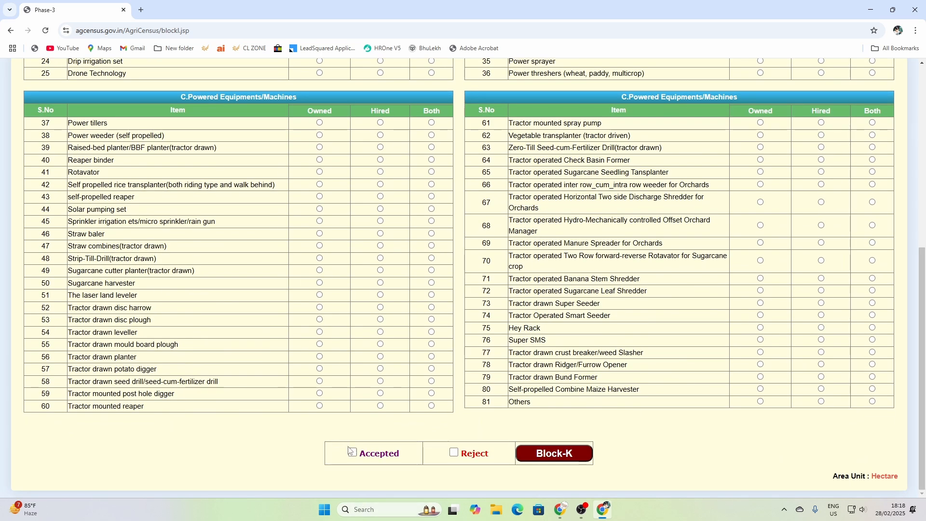
left_click(370, 458)
left_click(565, 454)
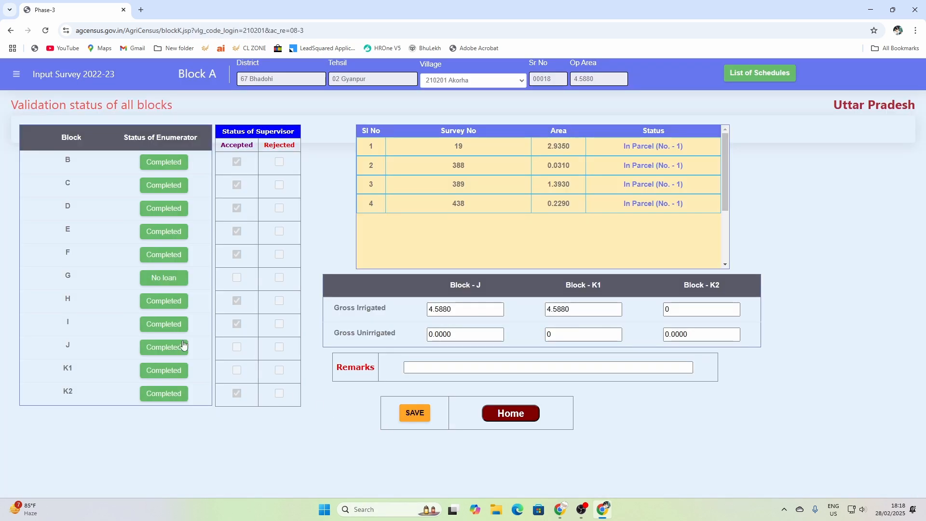
left_click(171, 349)
left_click(357, 446)
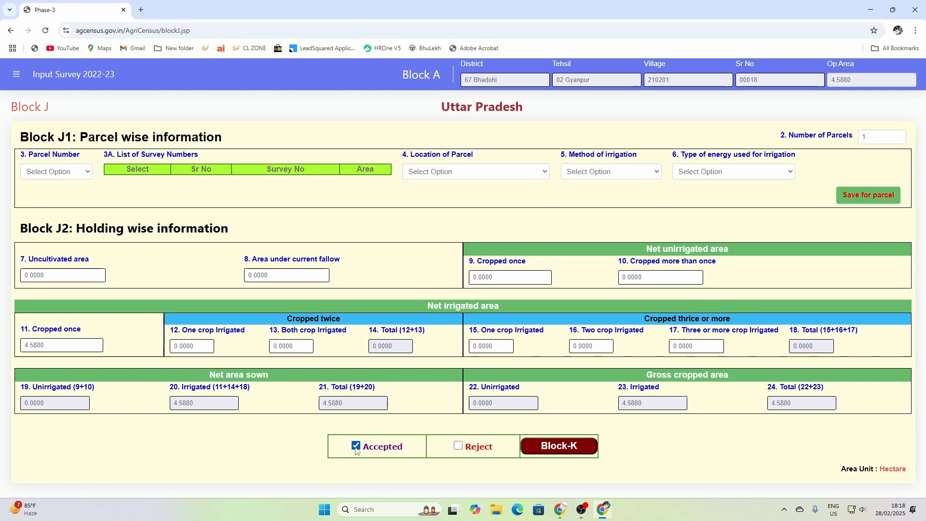
left_click(582, 450)
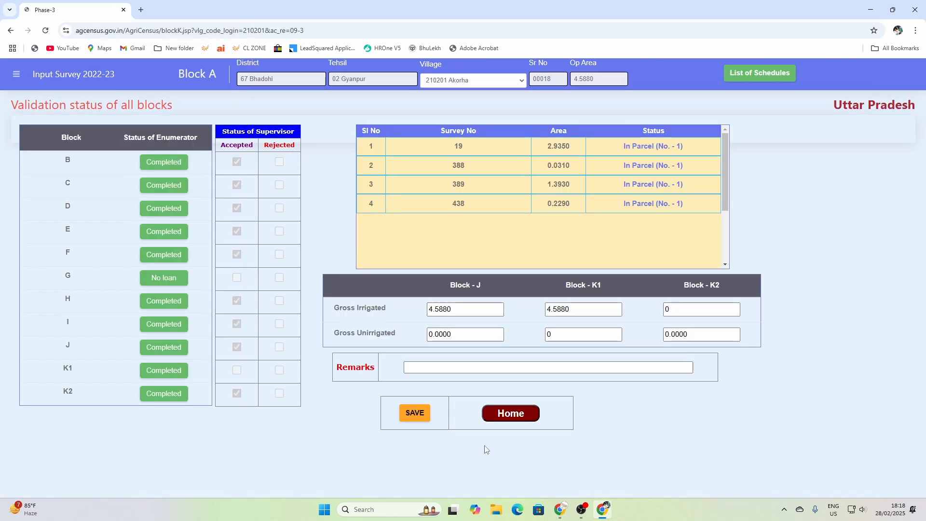
- Accept Block K1's irrigated crops details and re-accept Block G's credit details
left_click(178, 376)
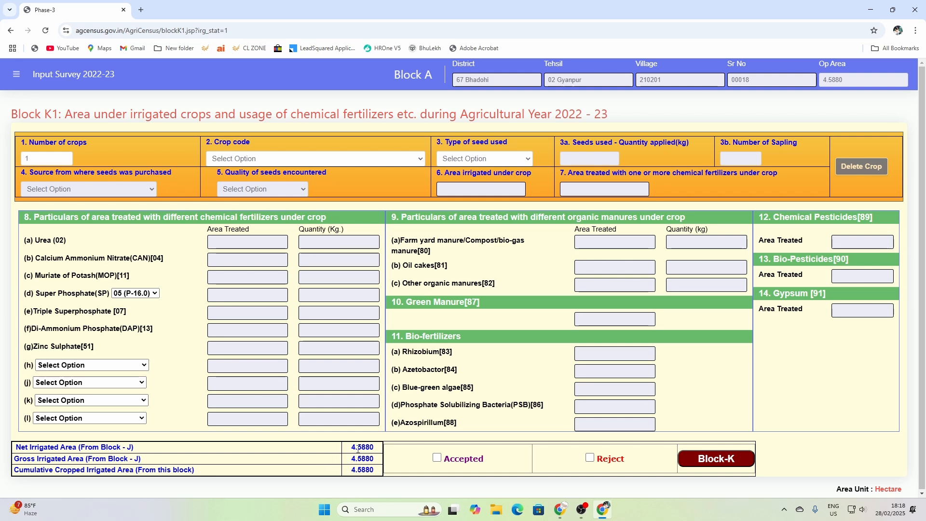
left_click(437, 457)
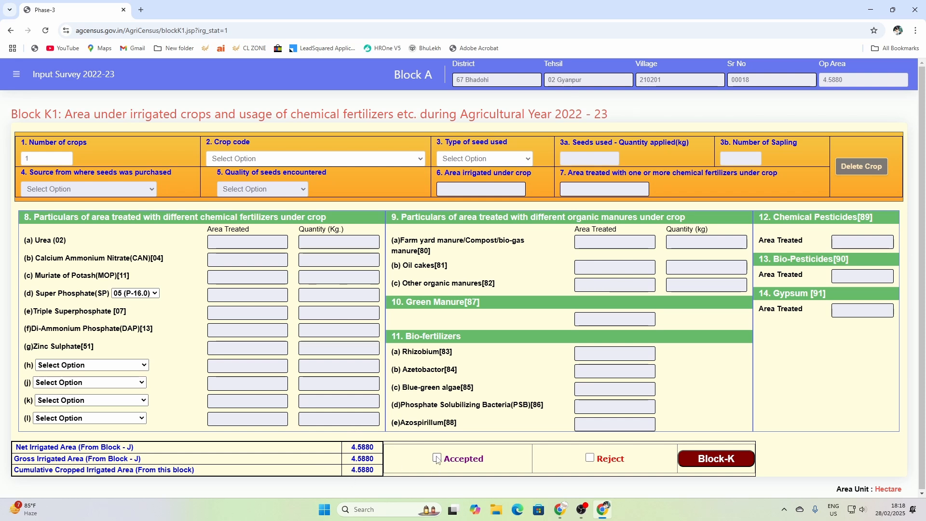
left_click(691, 458)
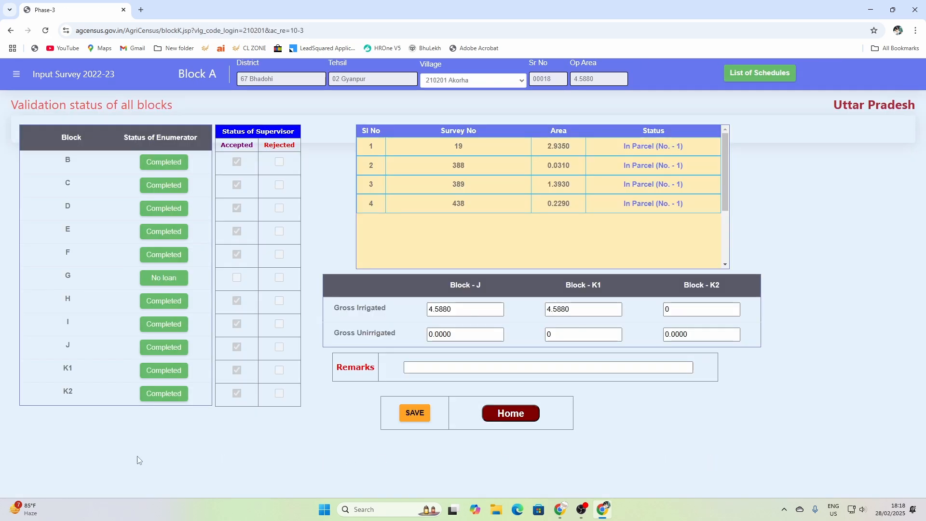
left_click(158, 279)
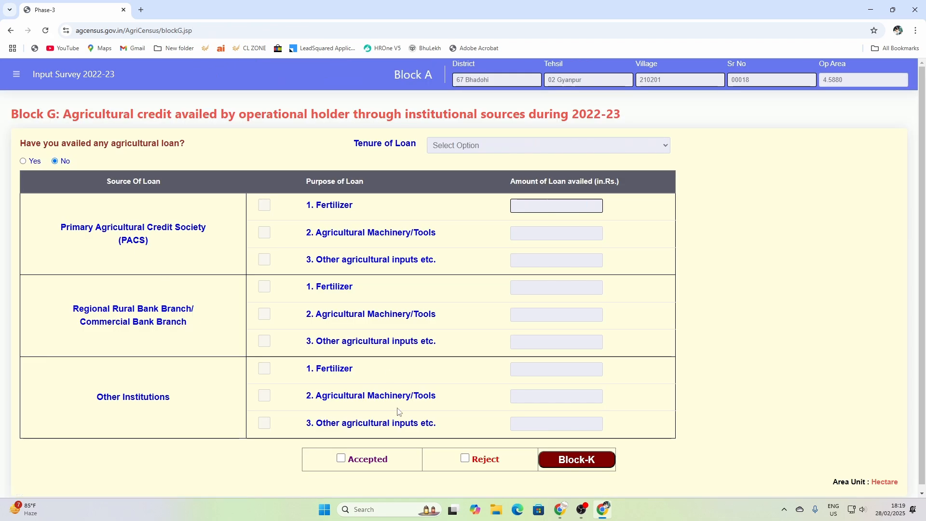
left_click(341, 459)
left_click(574, 460)
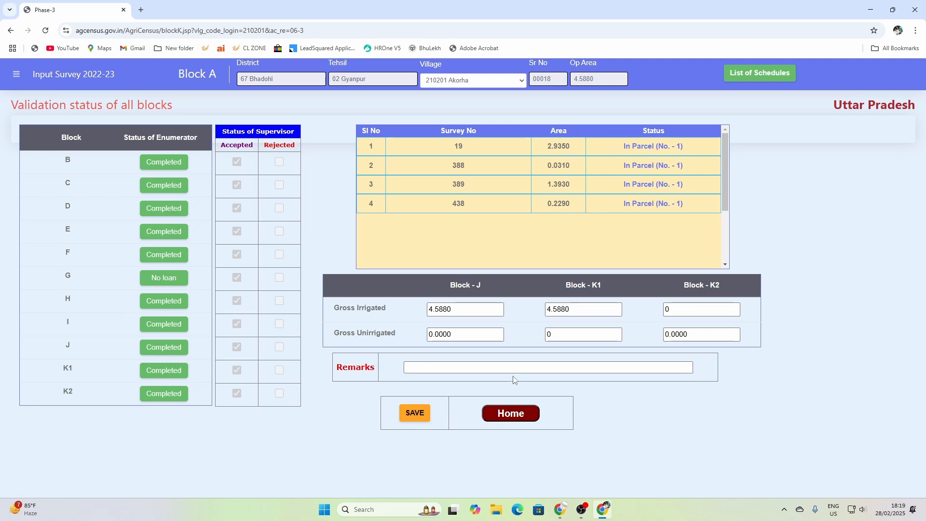
- Save schedule 00018's scrutiny, then view the scrutiny-completed and pending schedule lists
left_click(418, 415)
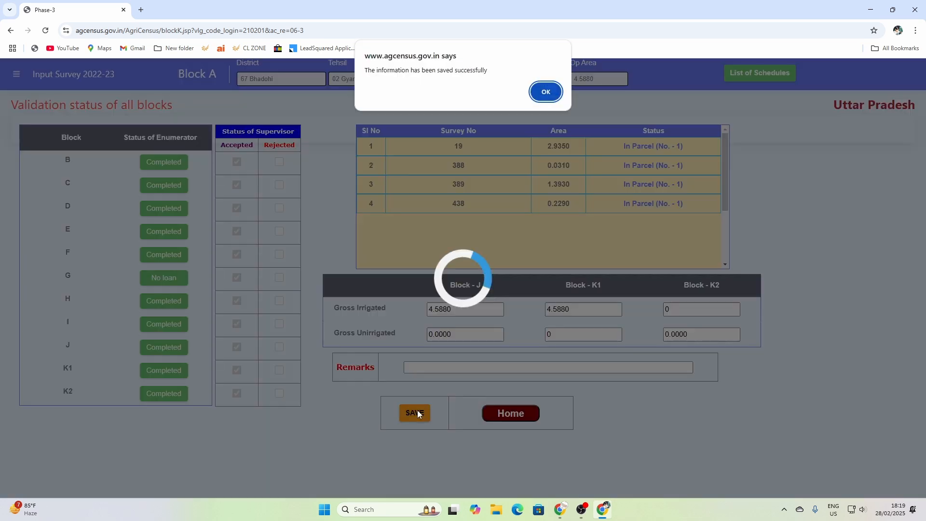
left_click(545, 92)
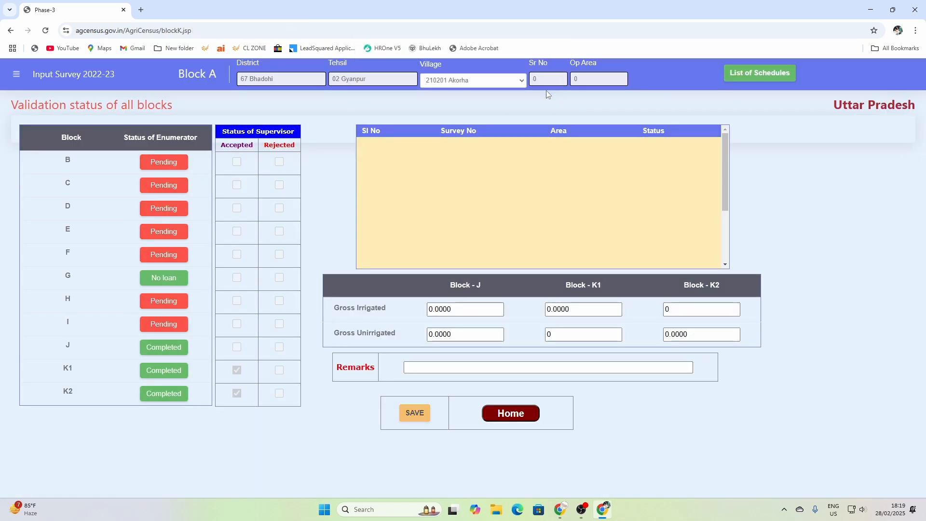
left_click(767, 75)
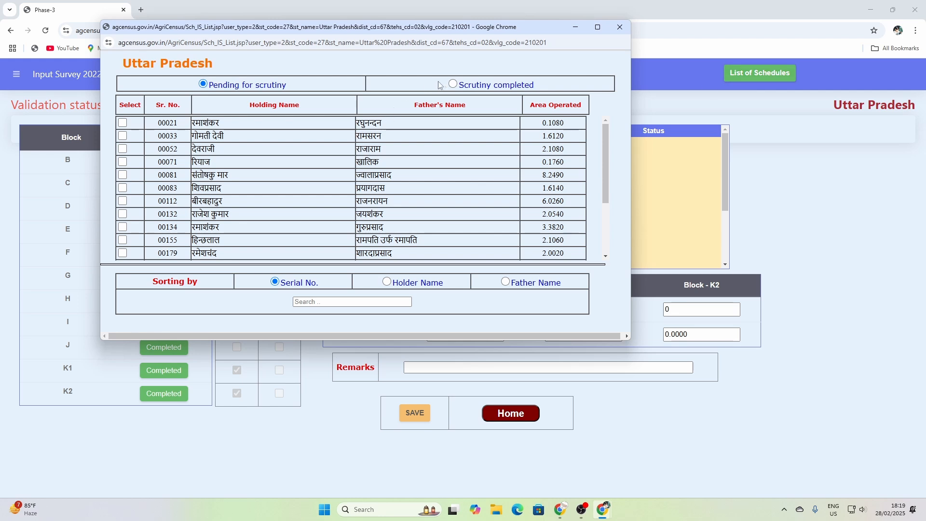
left_click(453, 84)
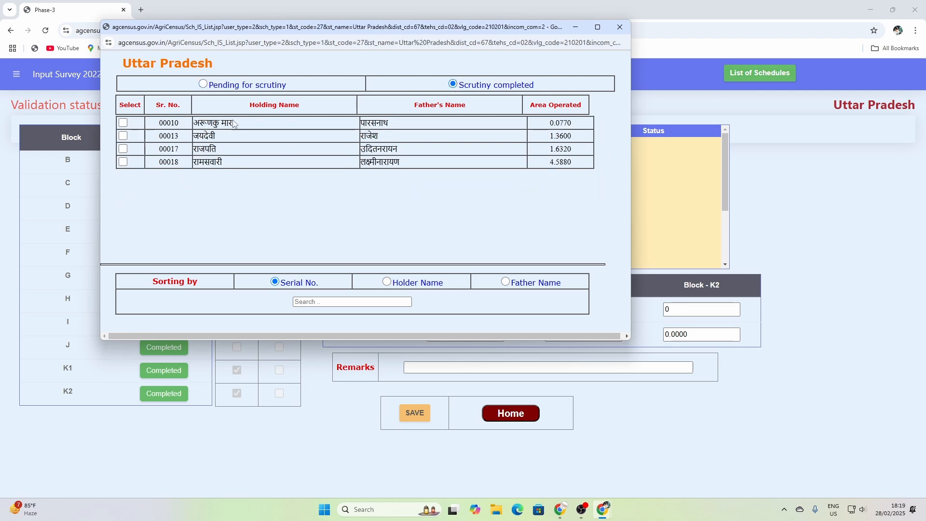
left_click(203, 84)
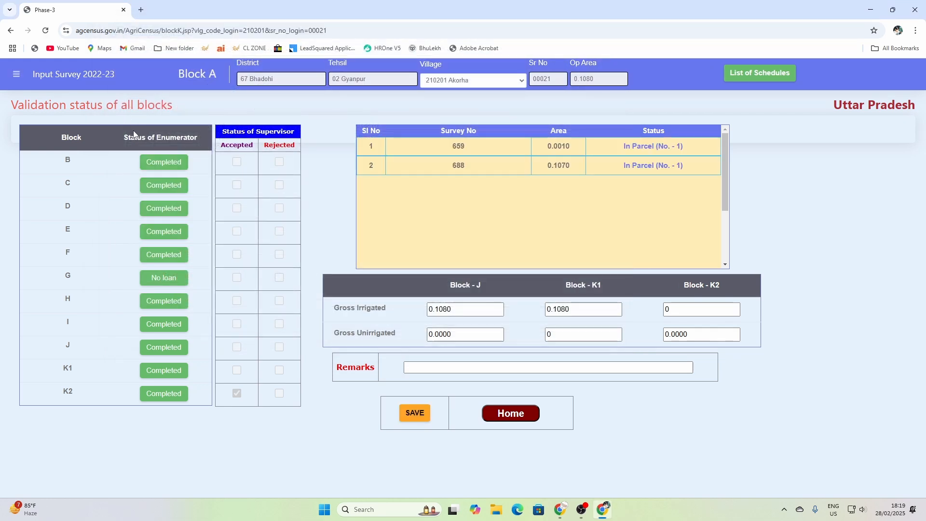
- Change the village to 210213 Harihar Pursoni and list its completed and pending schedules
left_click(164, 162)
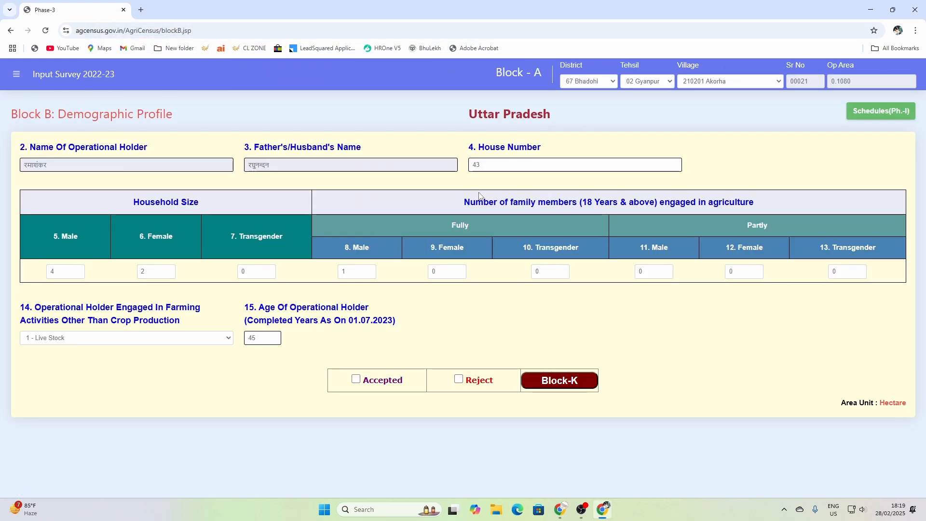
left_click(729, 81)
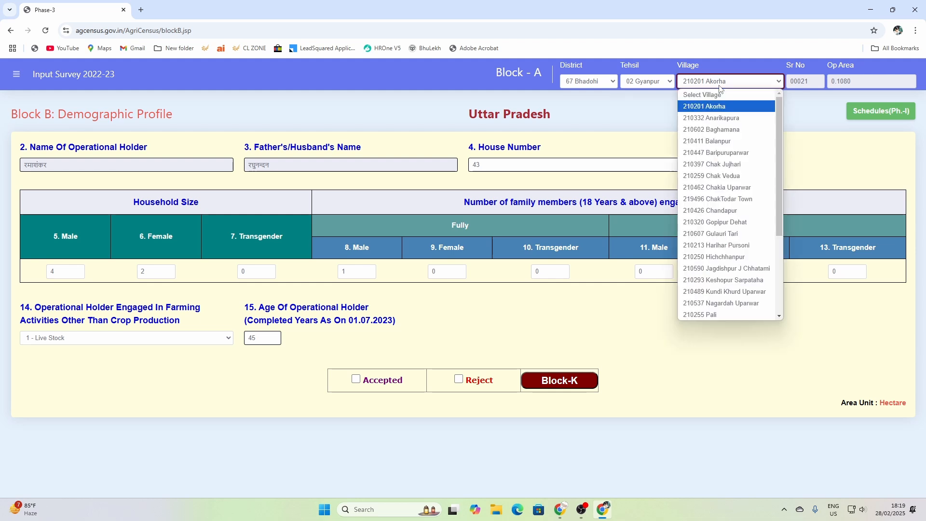
left_click(708, 245)
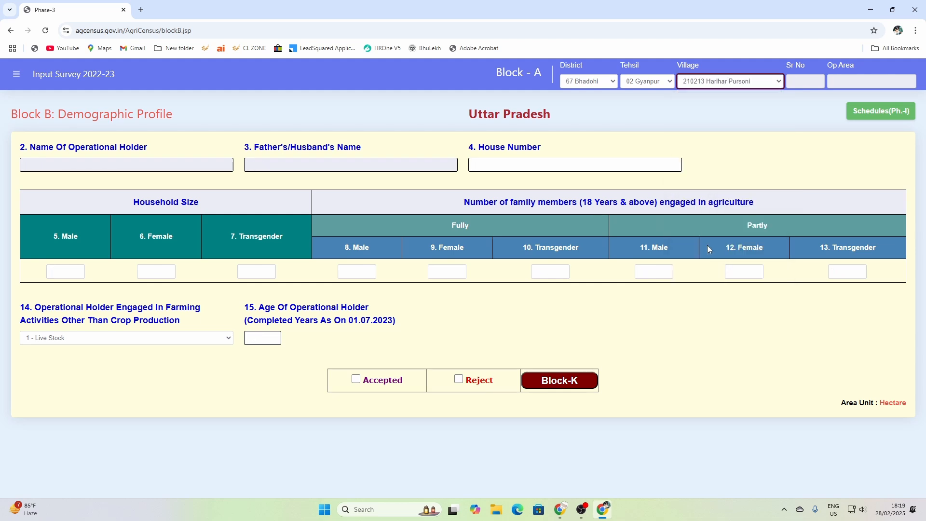
left_click(858, 114)
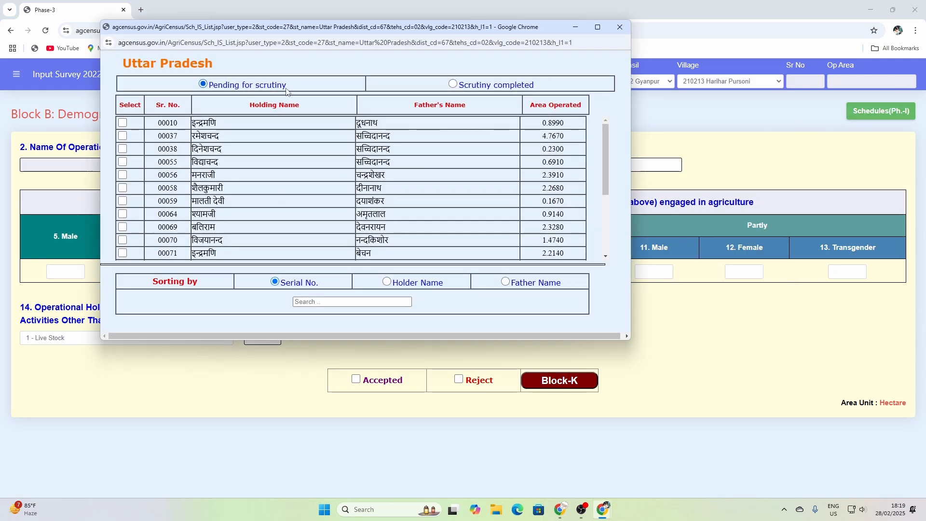
left_click(453, 84)
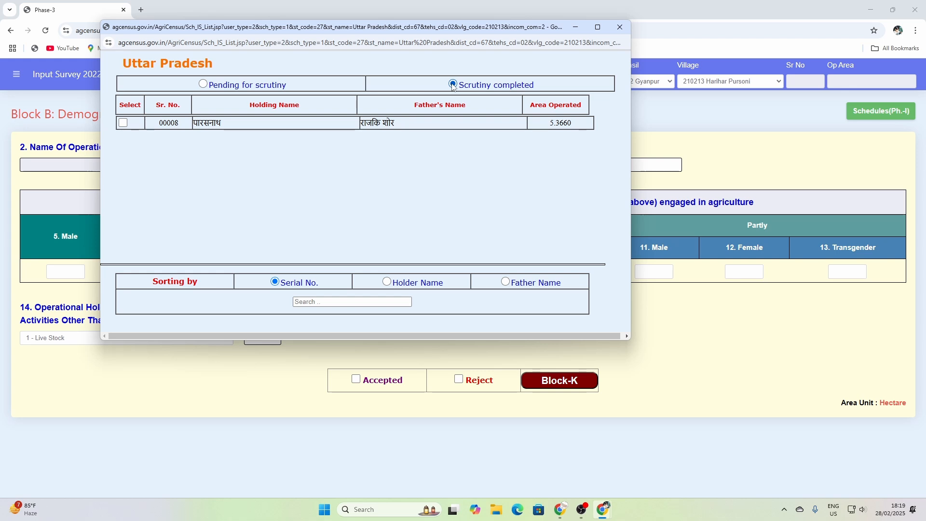
left_click(204, 84)
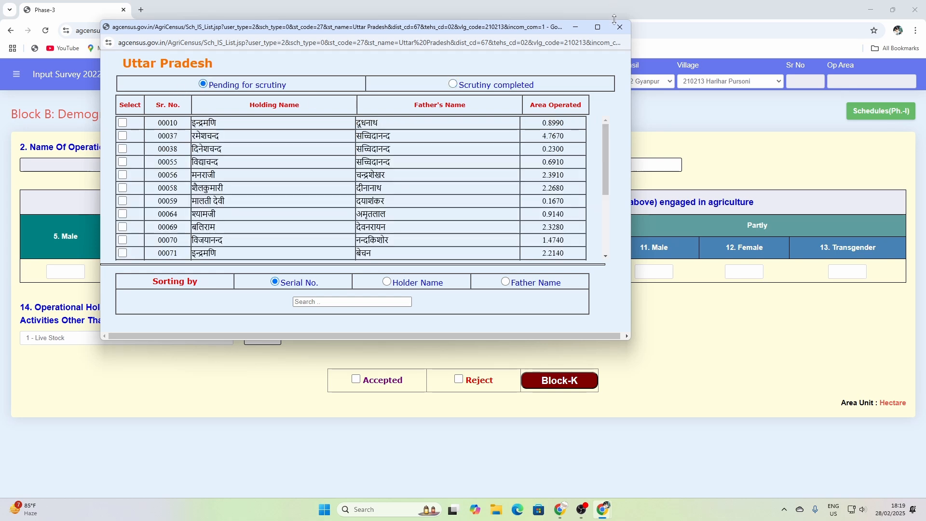